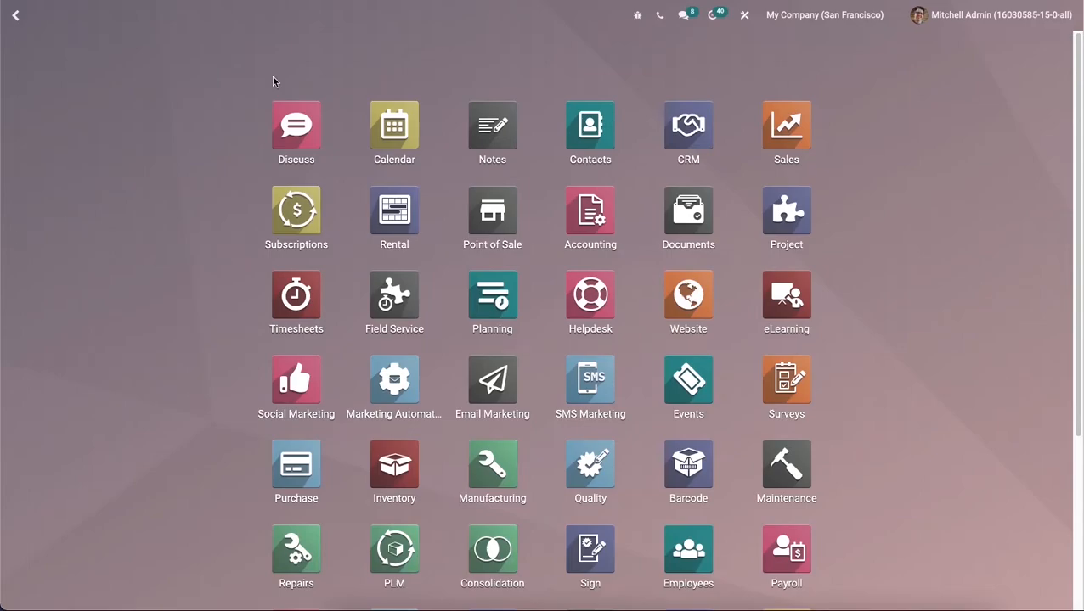
Open the Field Cleaning rules configuration in the Data Cleaning app.
type("da")
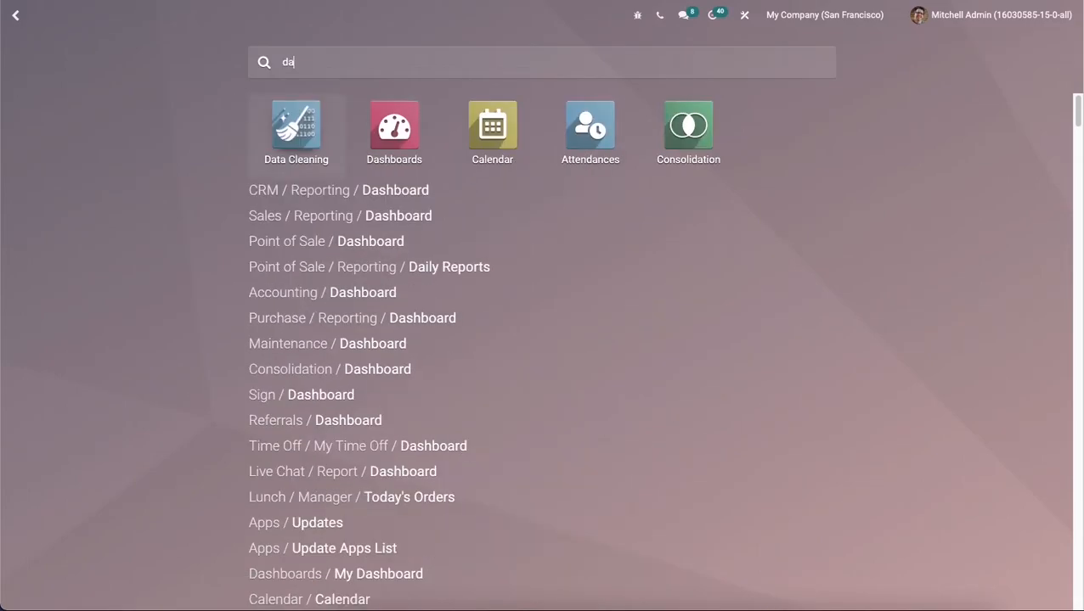
left_click(295, 115)
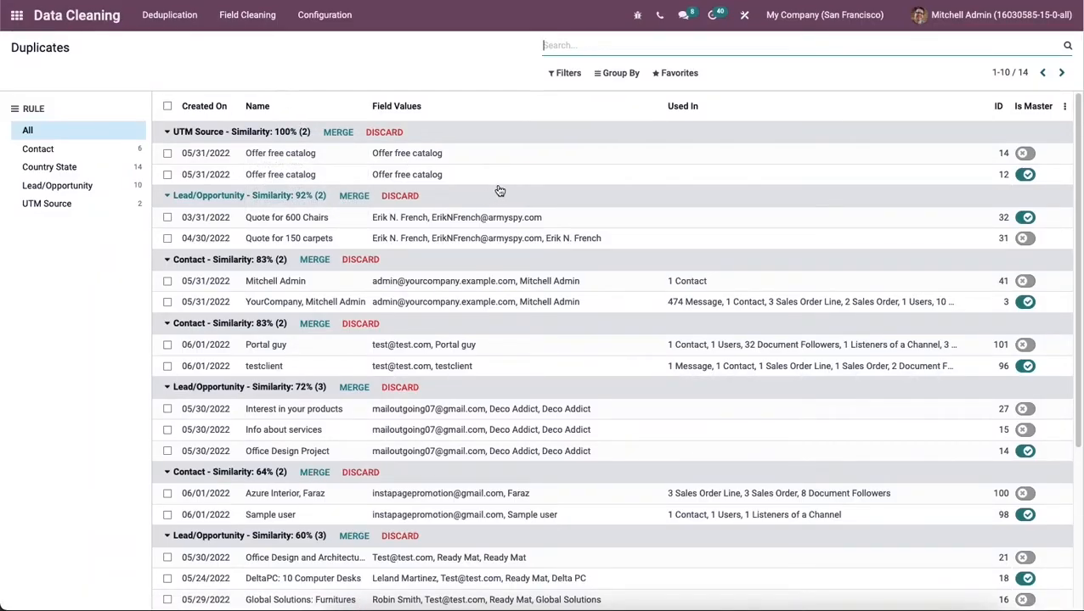
left_click(317, 17)
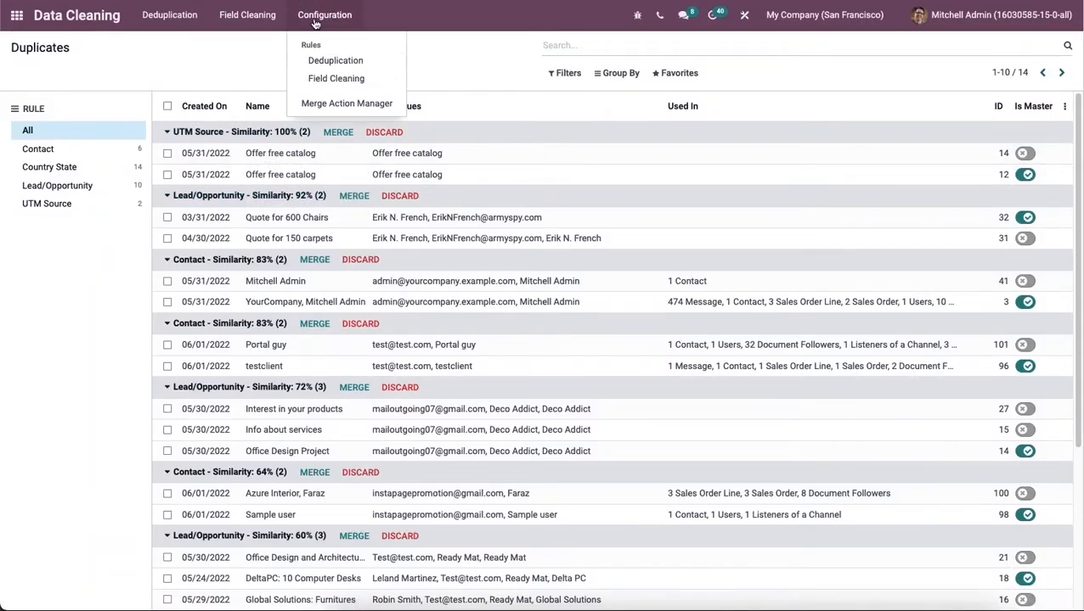
left_click(339, 78)
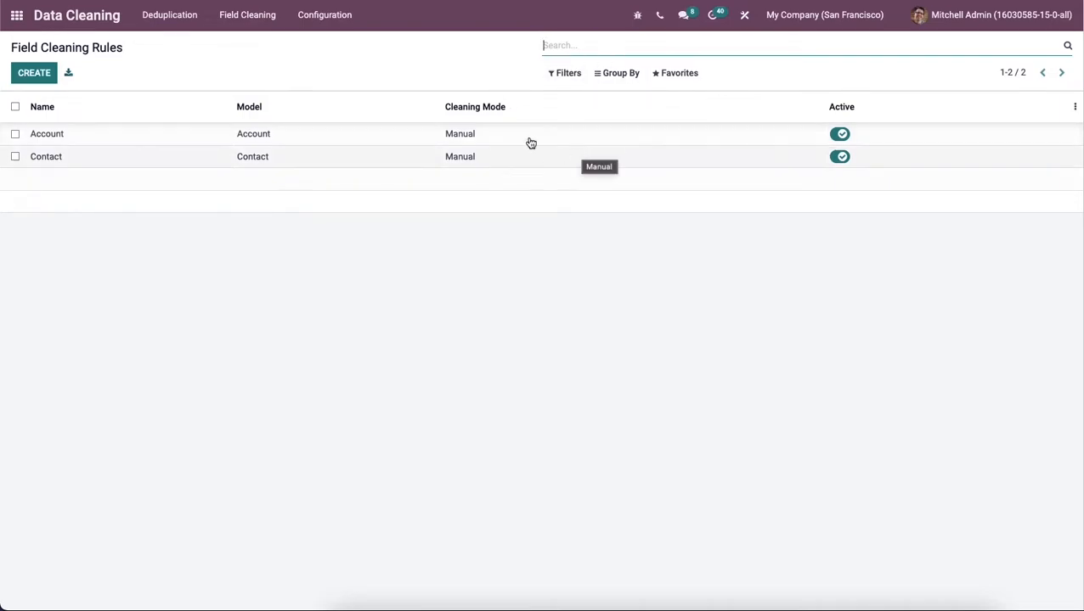
Create a new field cleaning rule named Contacts for the Contact model.
left_click(34, 74)
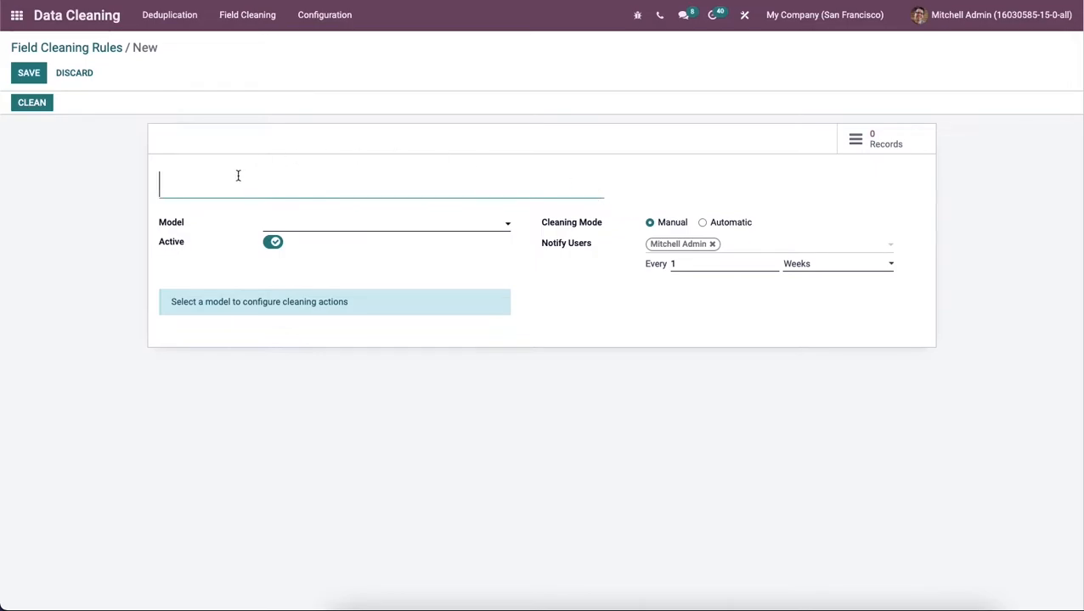
type("Con")
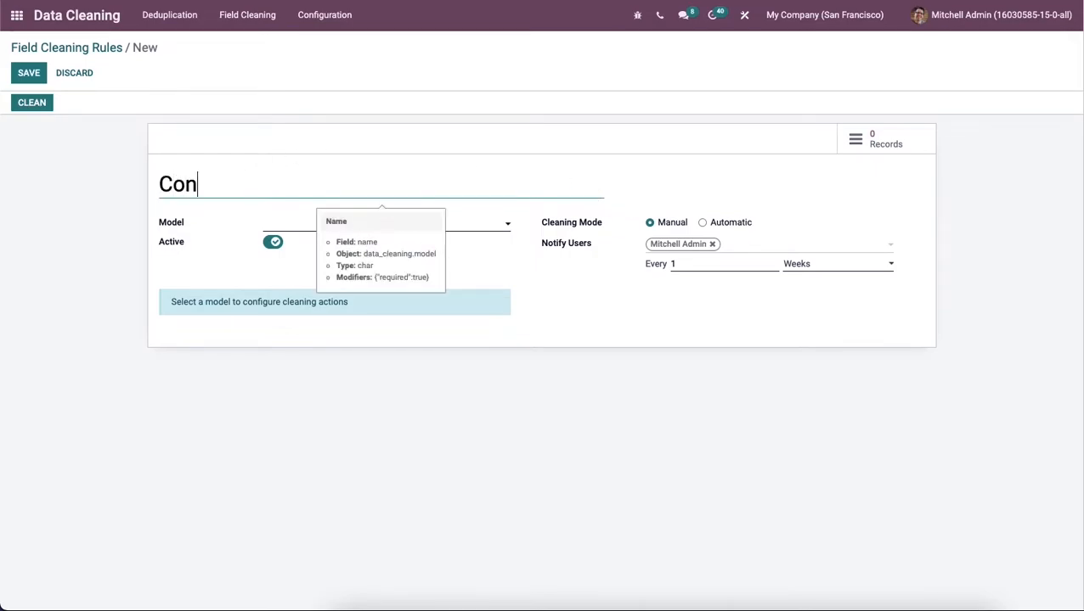
type("tacts")
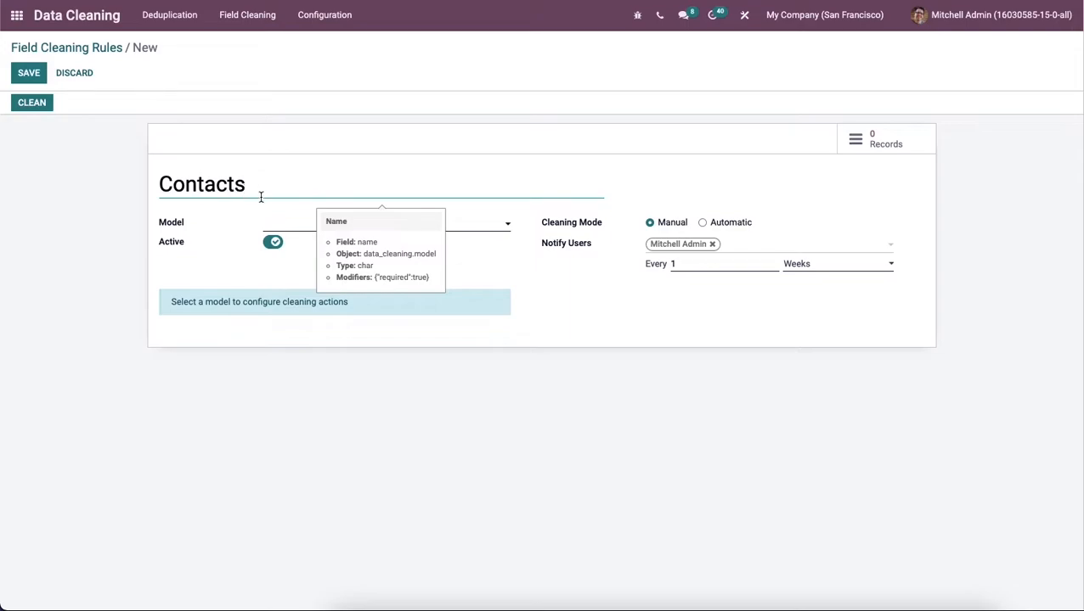
left_click(326, 223)
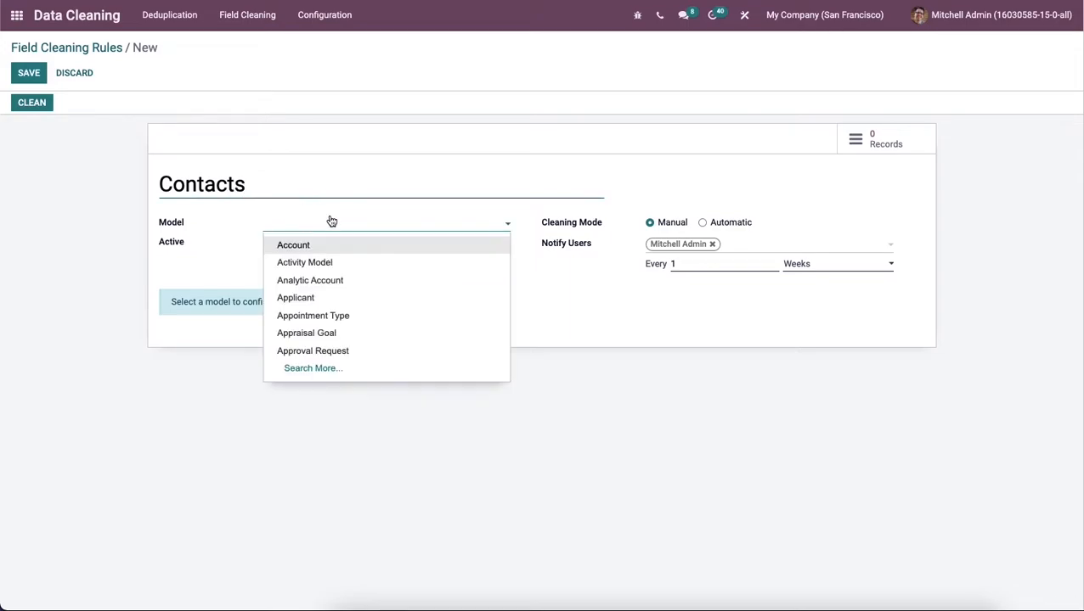
type("cont")
left_click(339, 244)
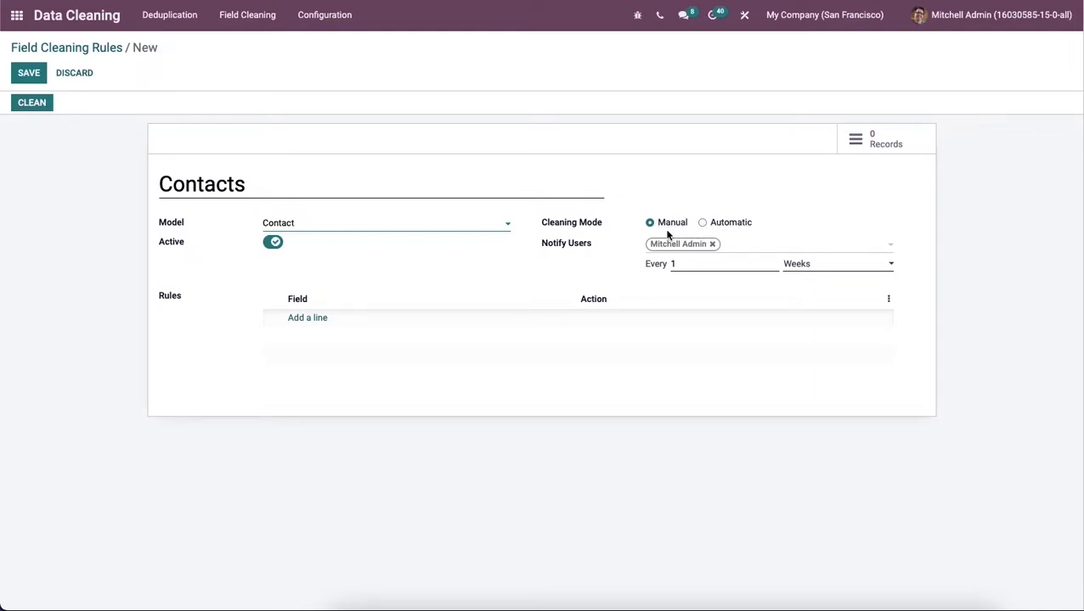
left_click(839, 263)
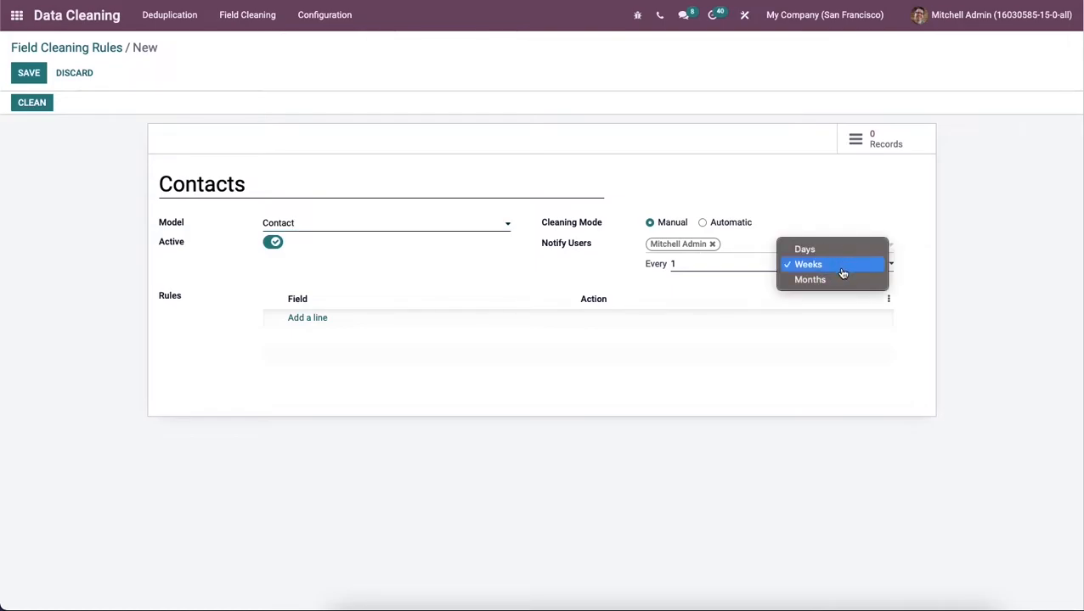
left_click(805, 301)
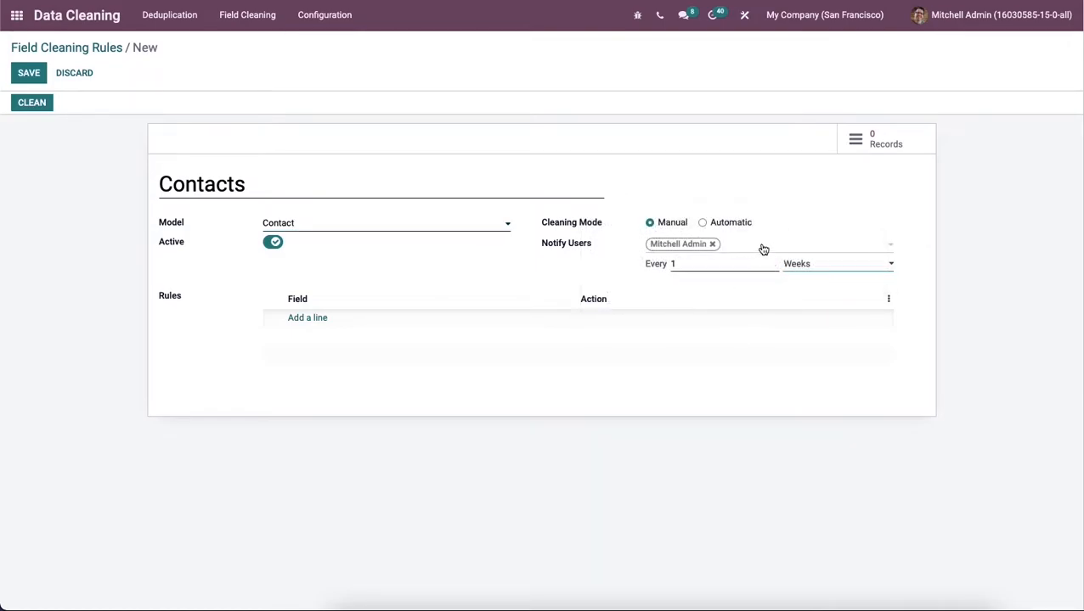
left_click(764, 247)
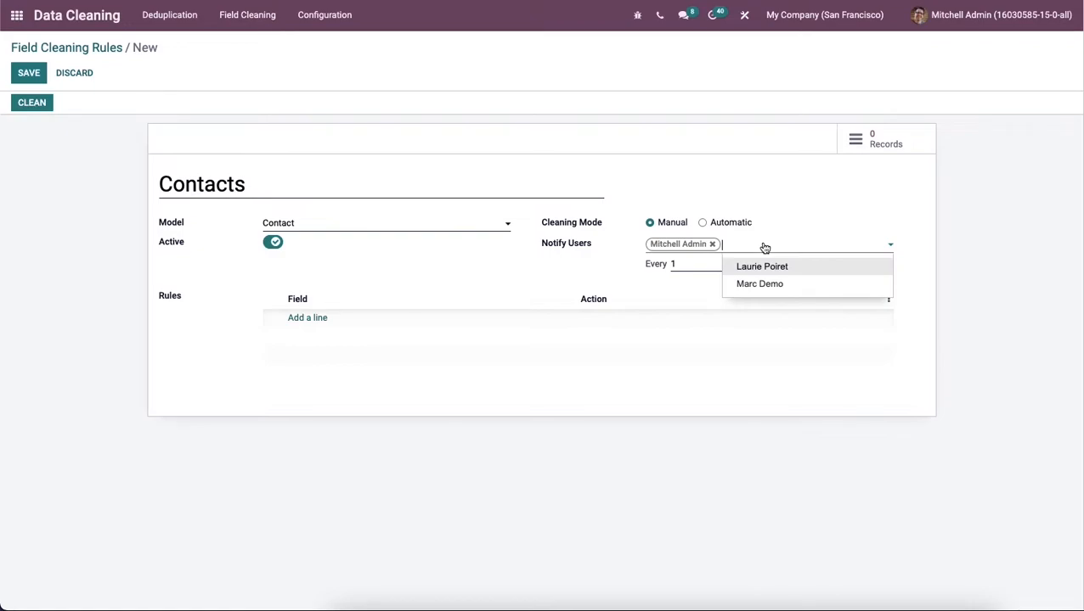
left_click(764, 246)
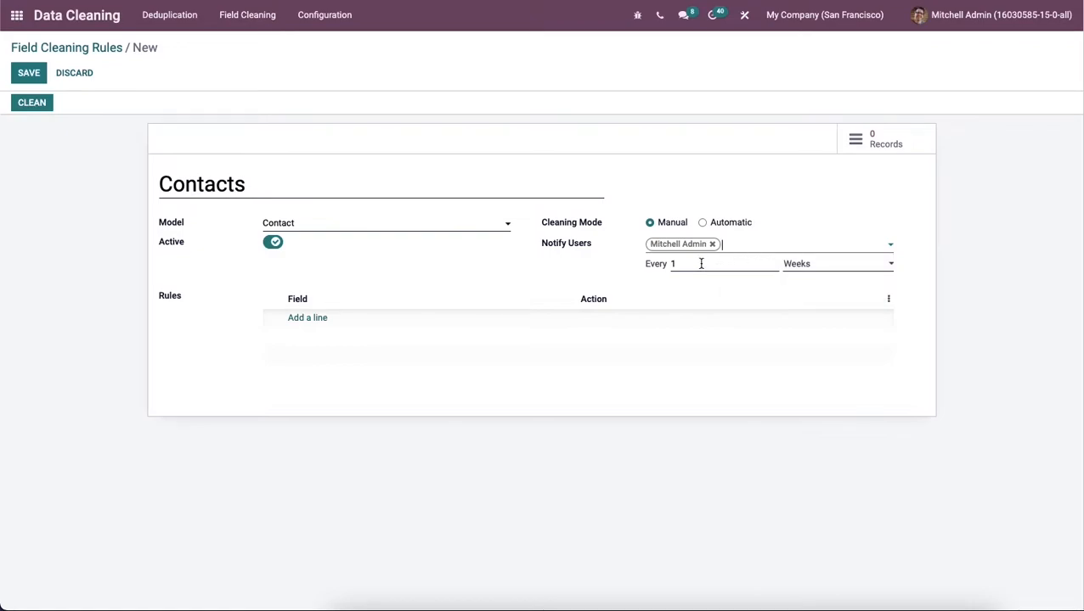
Start a rule line with Name (res.partner) as the field to clean, using Trim Spaces for all spaces.
left_click(310, 319)
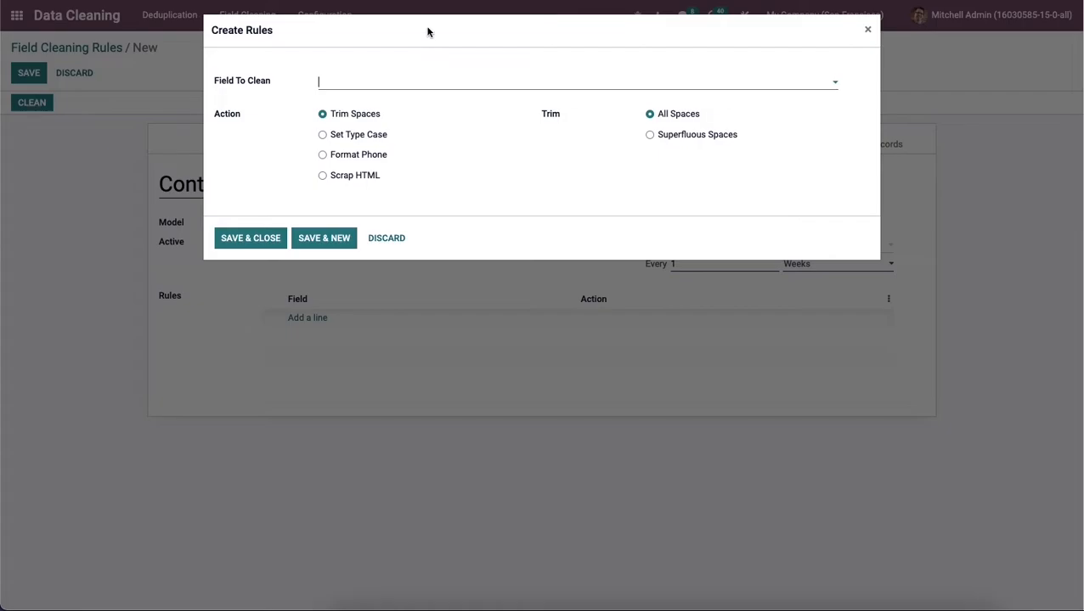
left_click(380, 85)
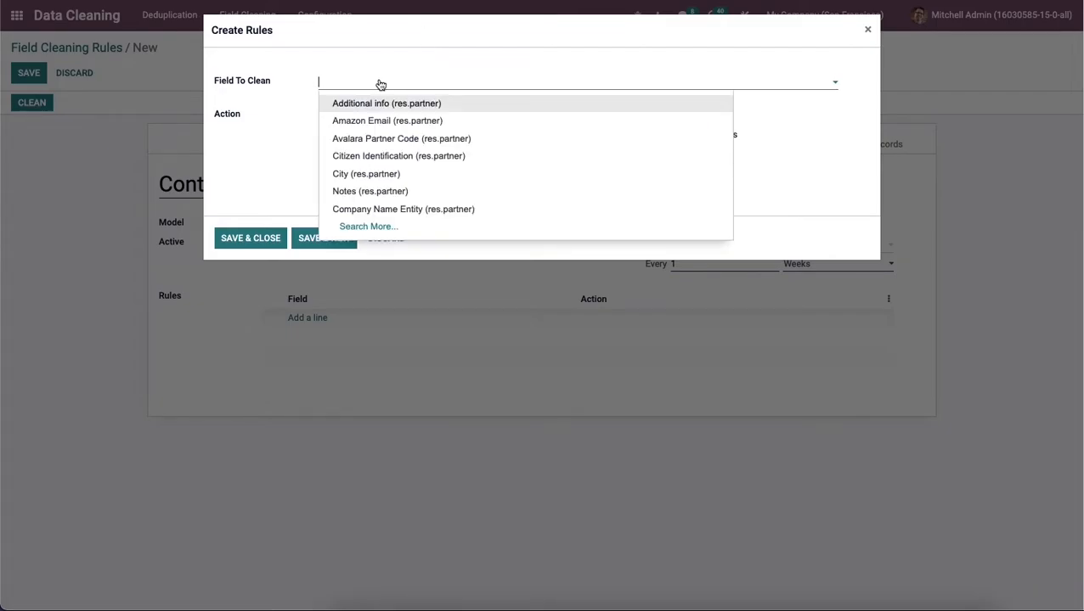
type("name")
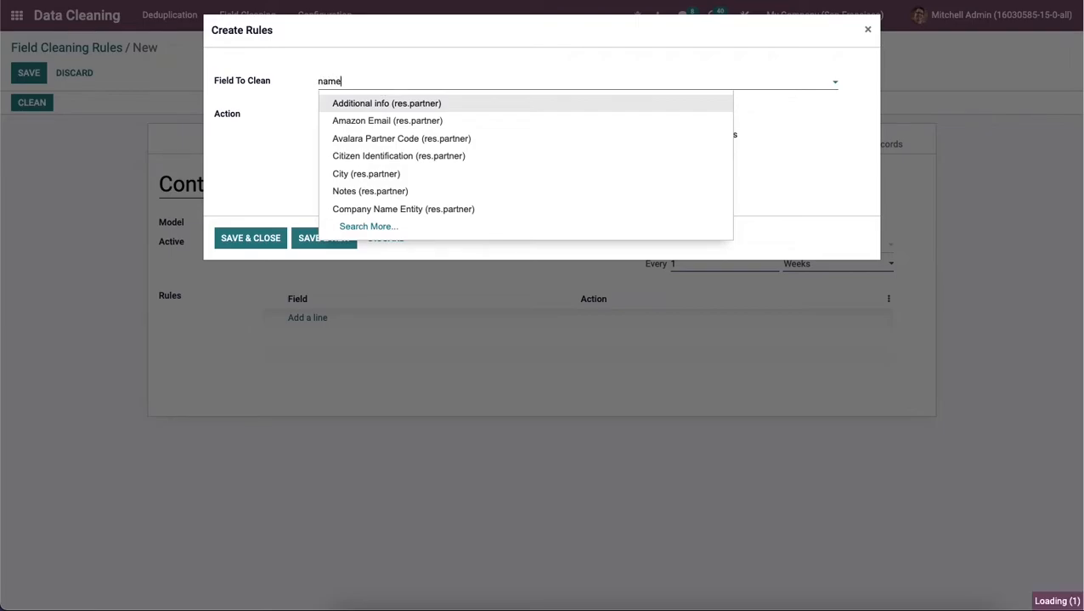
left_click(386, 155)
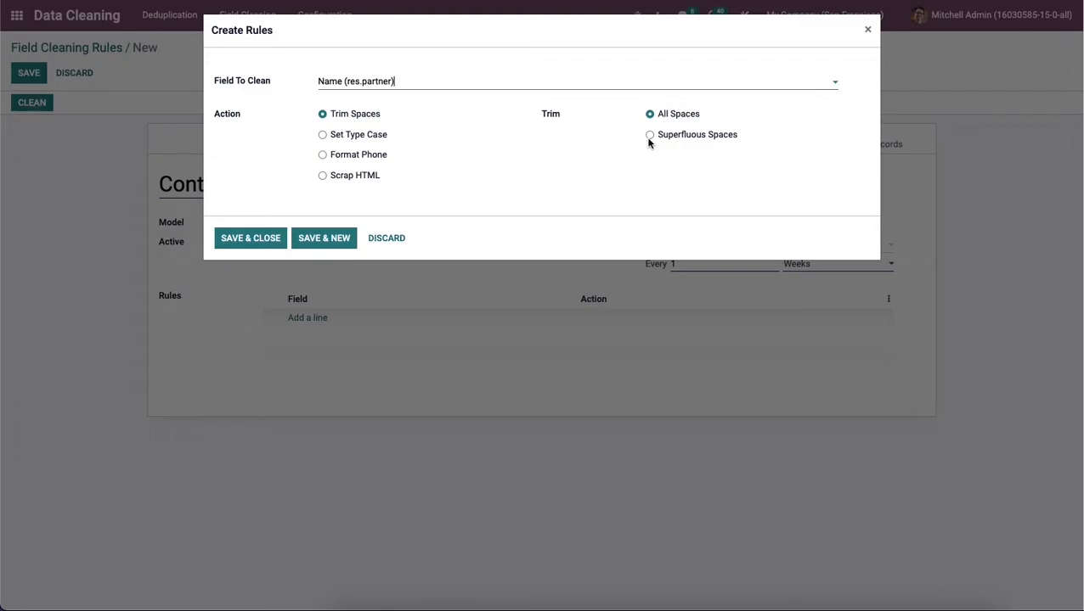
left_click(323, 135)
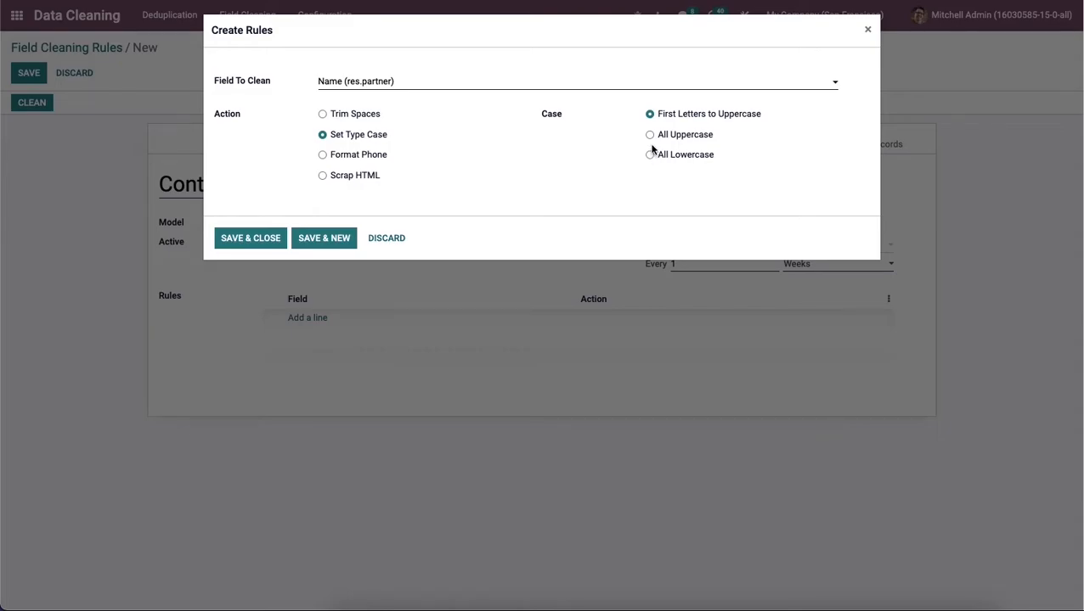
left_click(323, 156)
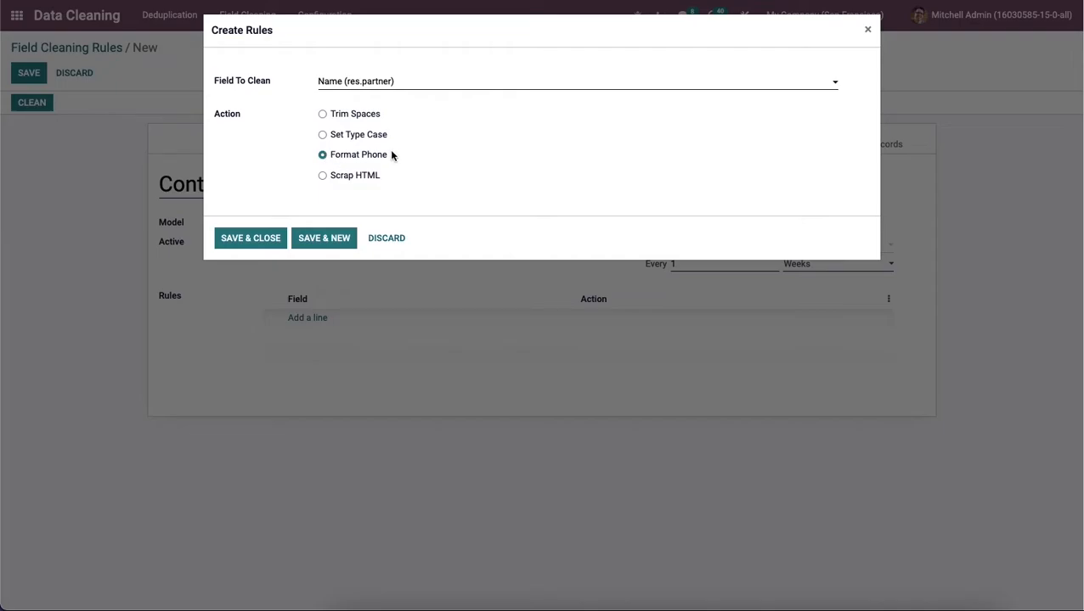
left_click(323, 176)
left_click(323, 114)
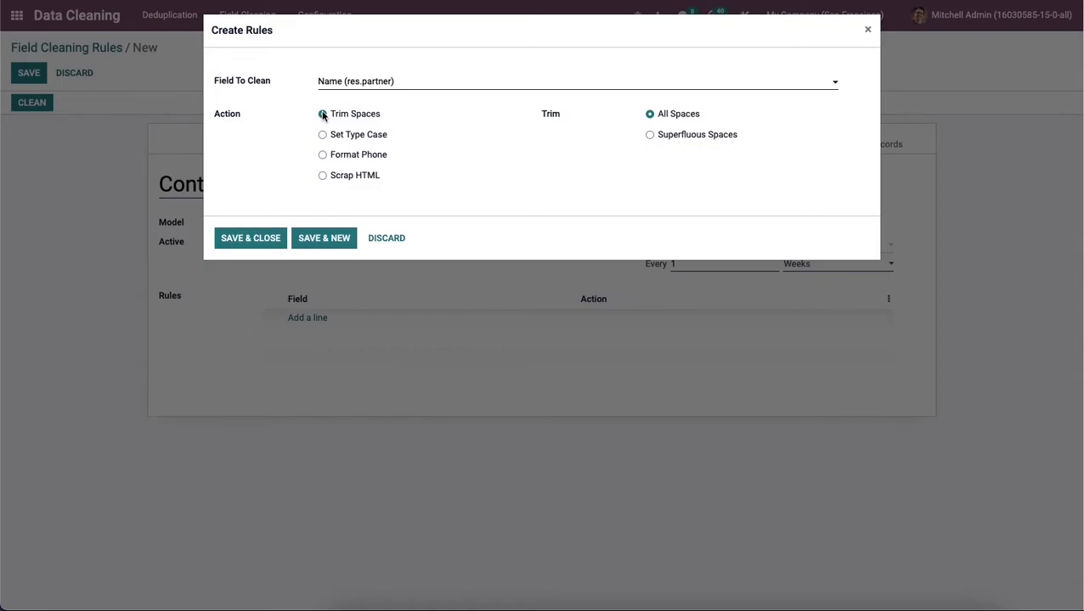
Save the Name rule line and add another that trims all spaces from the Email (res.partner) field.
left_click(252, 239)
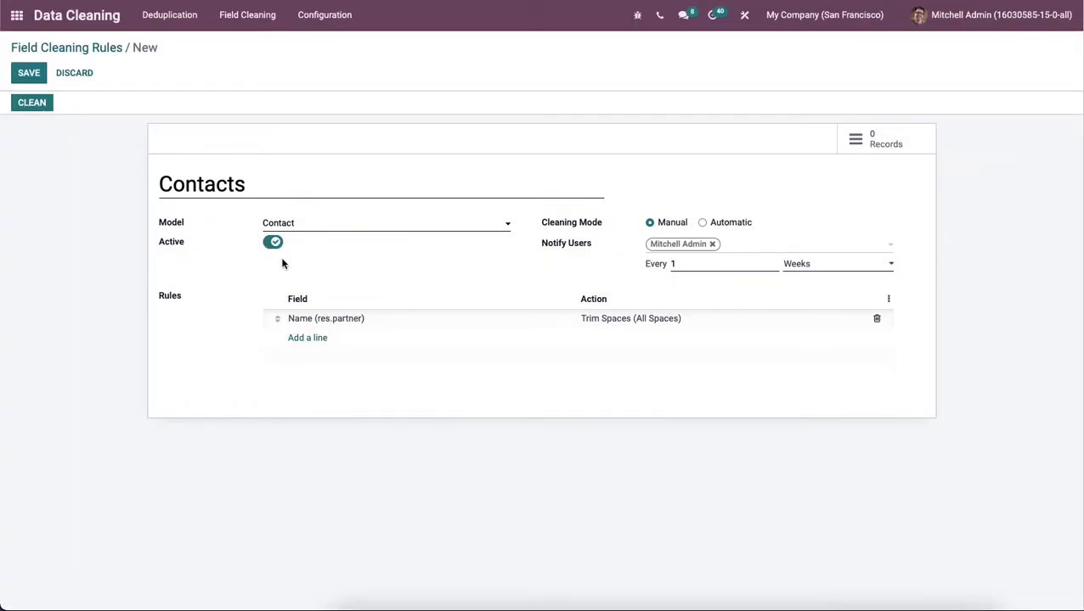
left_click(304, 339)
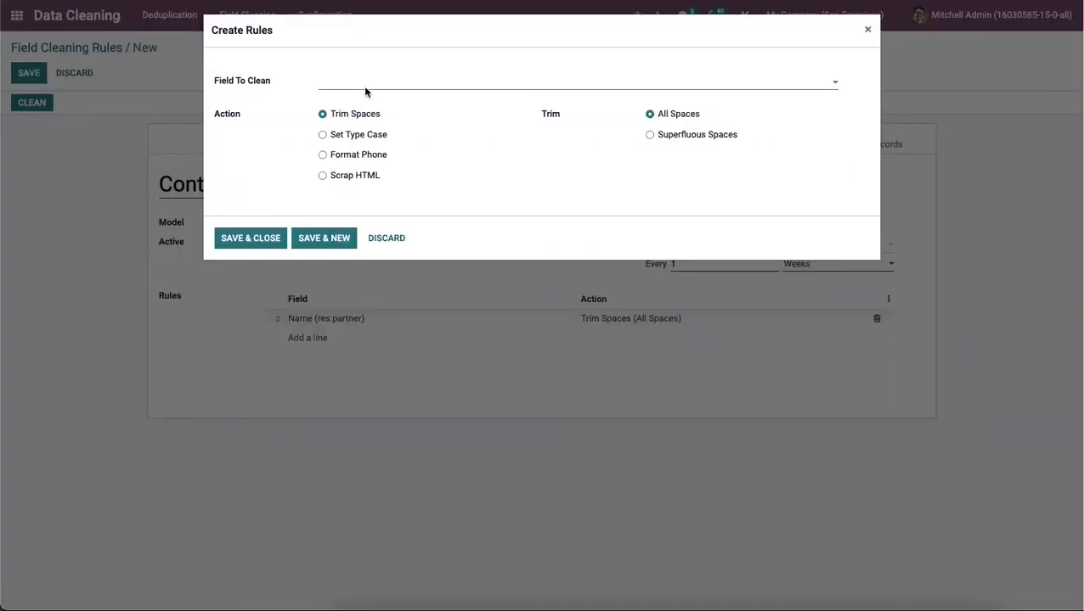
type("em")
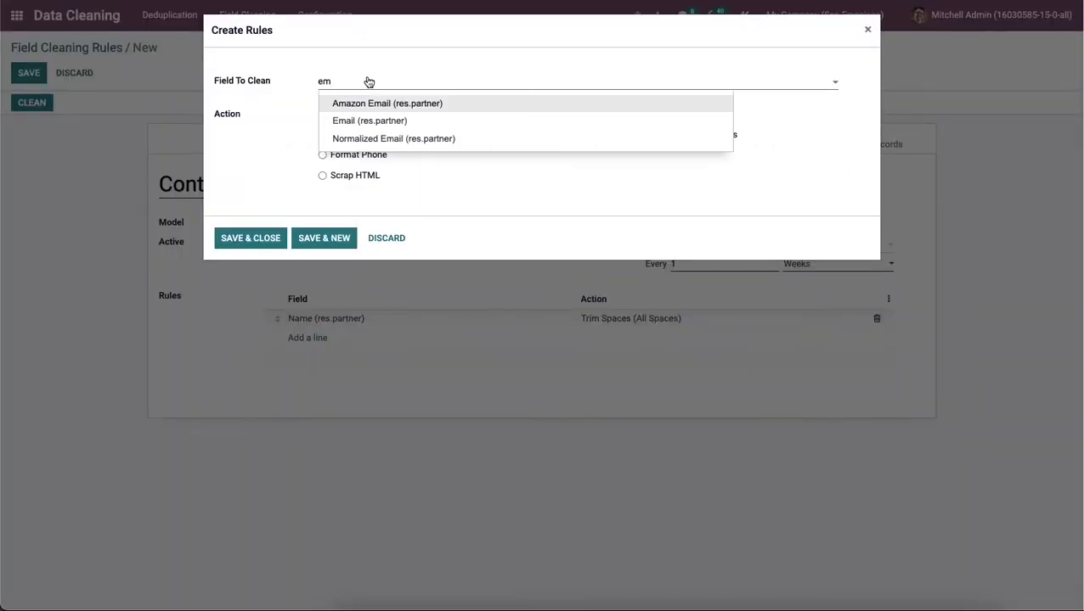
left_click(393, 123)
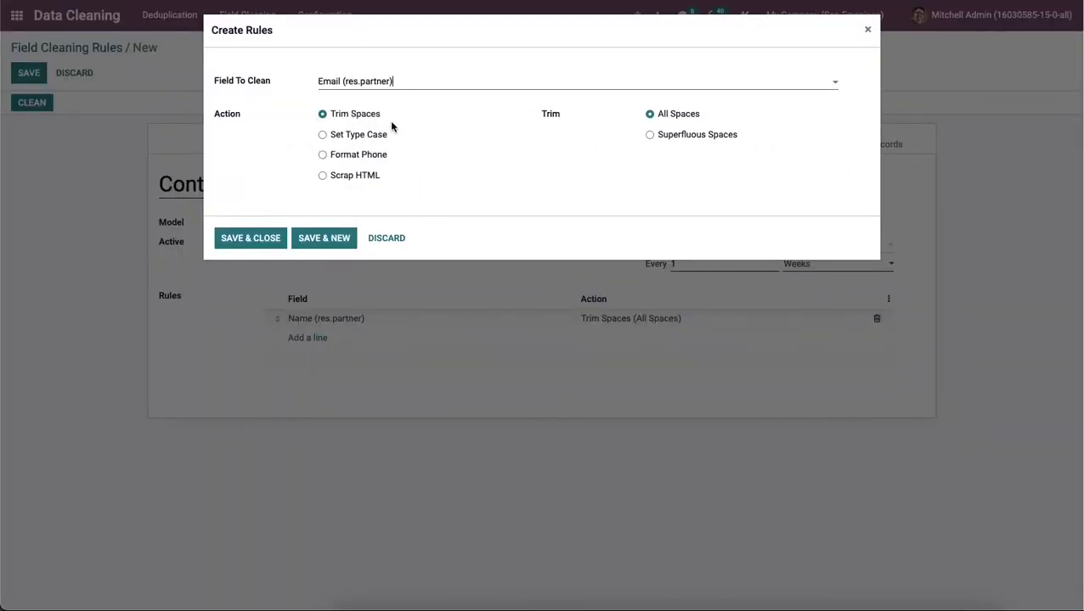
left_click(253, 240)
Add a rule line applying Format Phone to the Phone (res.partner) field, and save the Contacts cleaning rule.
left_click(305, 357)
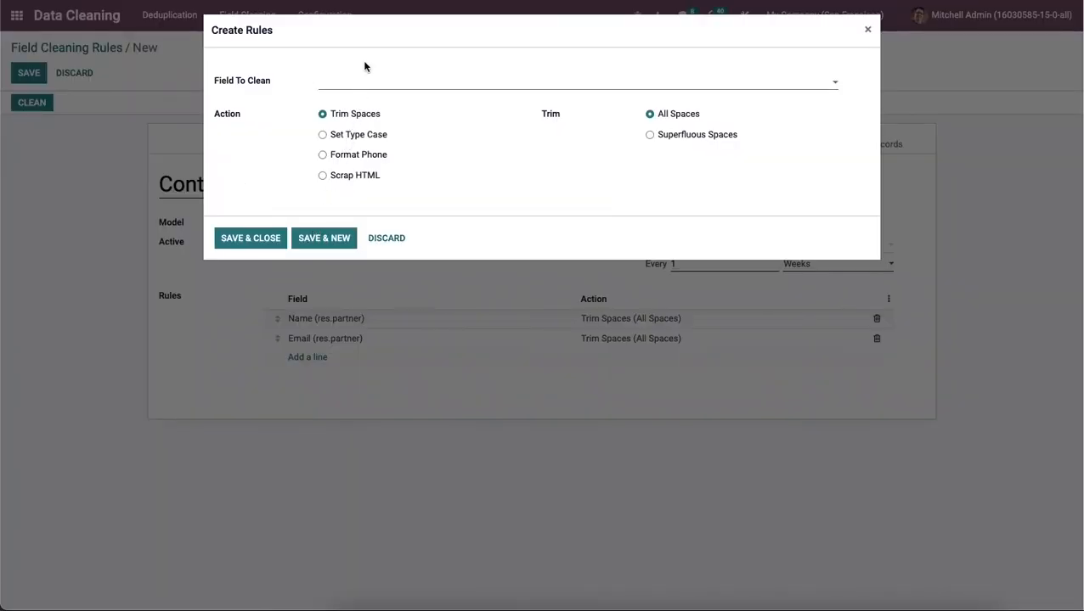
type("ph")
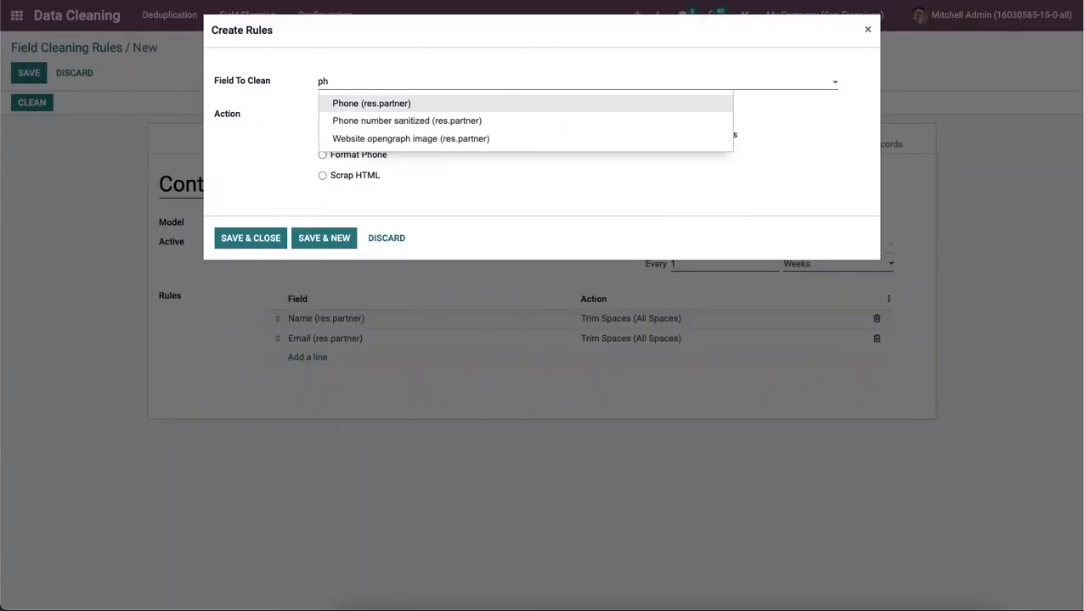
left_click(371, 102)
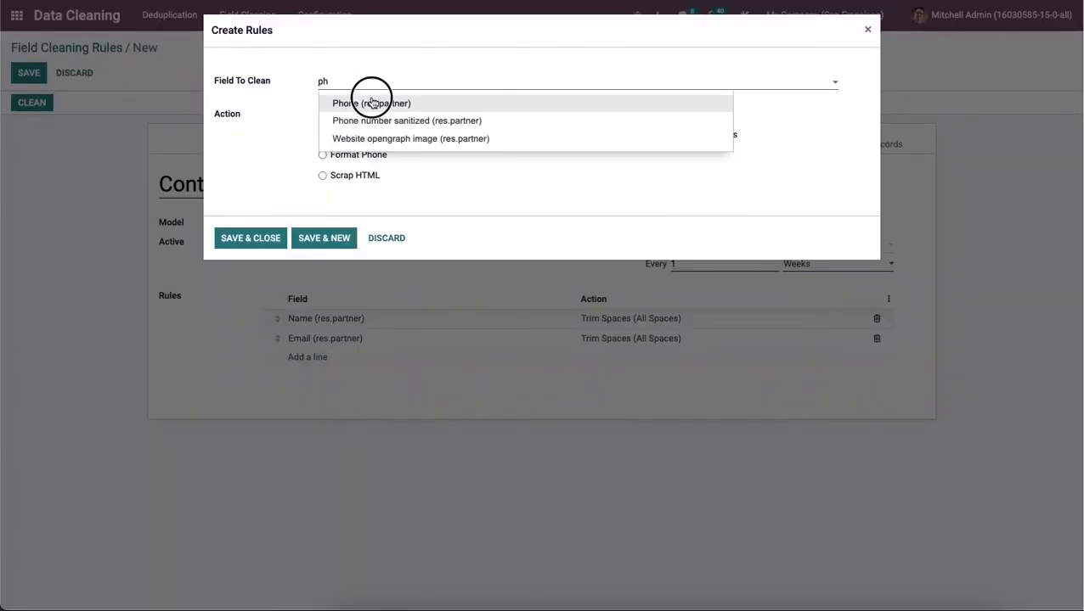
left_click(322, 155)
left_click(255, 239)
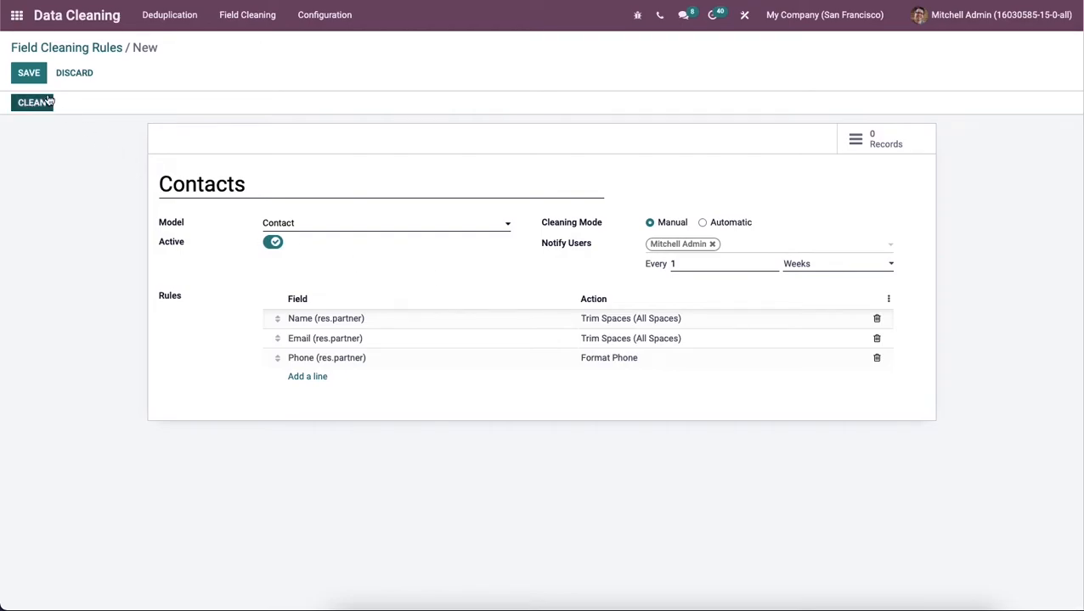
left_click(32, 73)
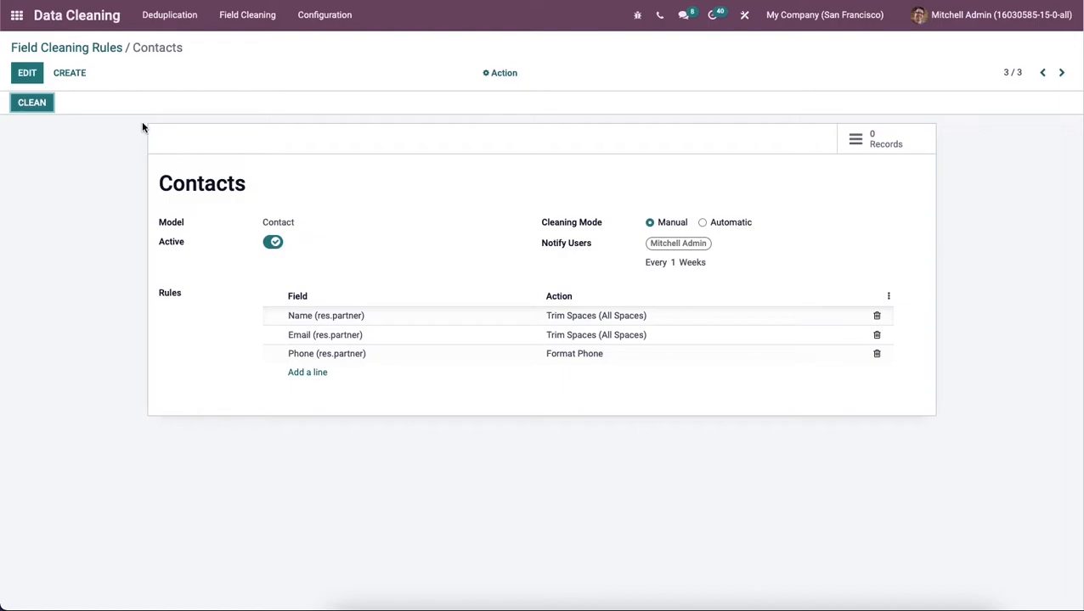
Create a new contact in the Contacts app and enter the contact's name with two stray spaces inside it.
left_click(17, 17)
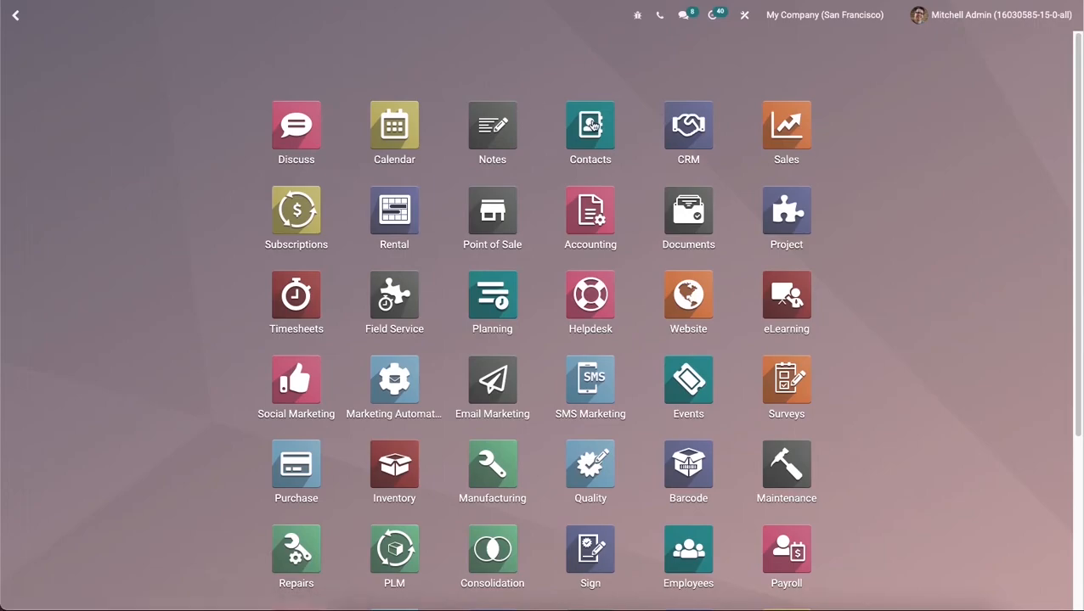
left_click(594, 134)
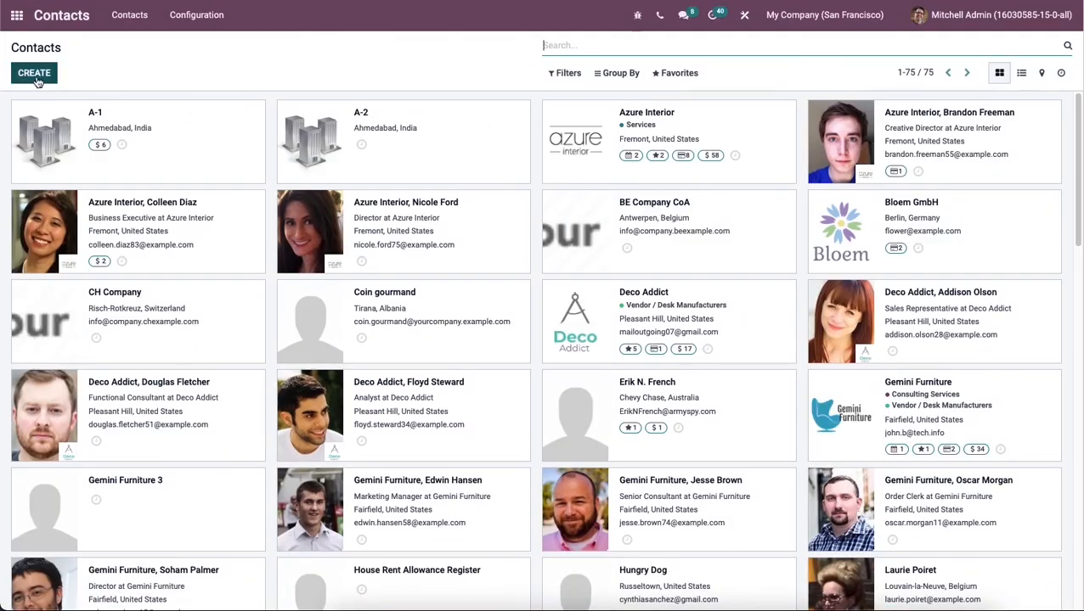
left_click(34, 74)
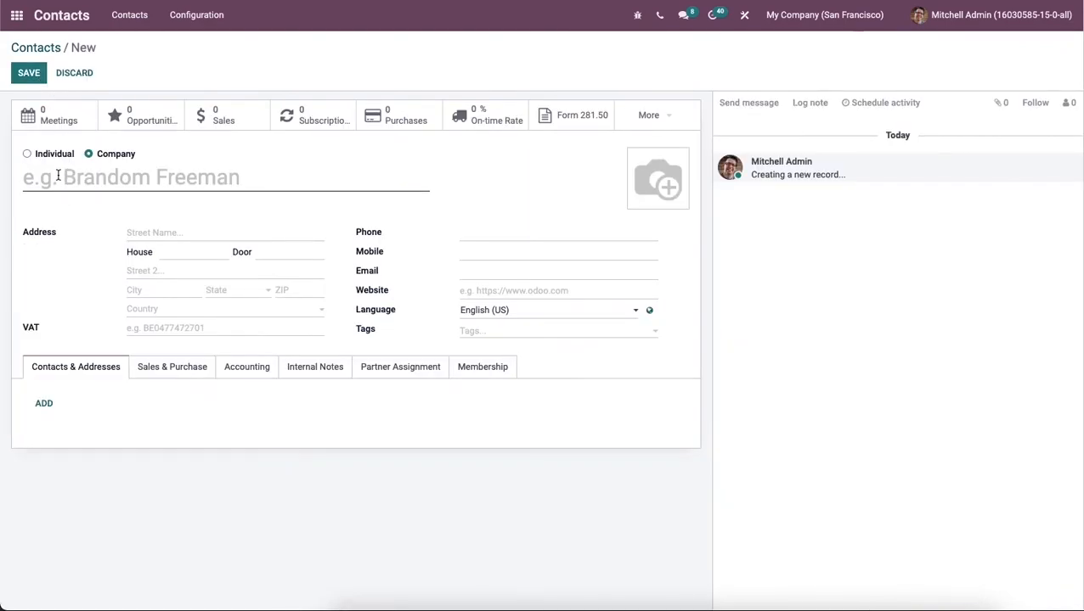
left_click(58, 176)
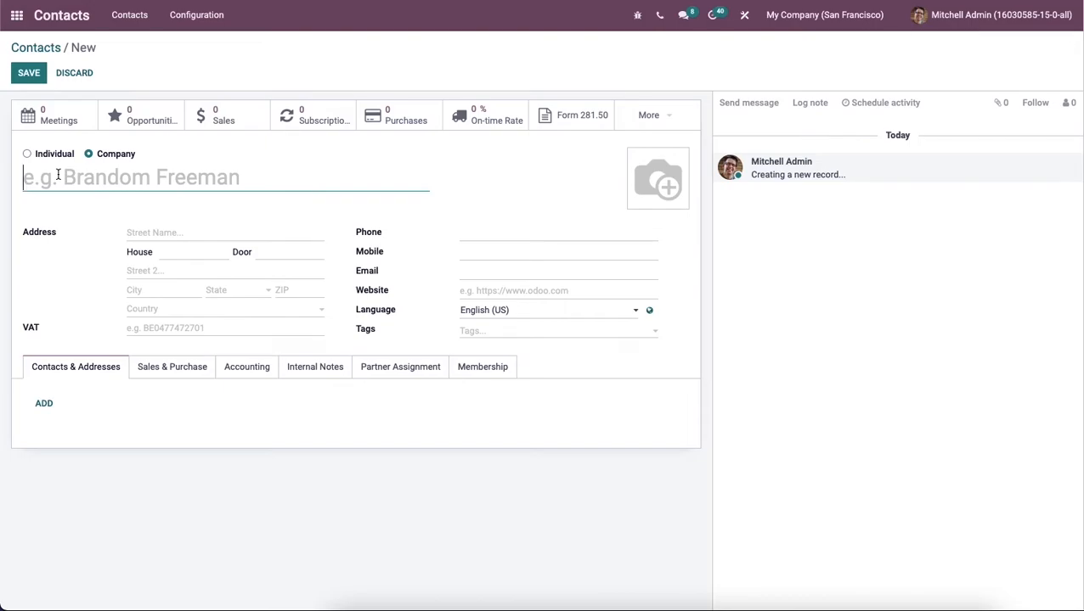
type("Ale")
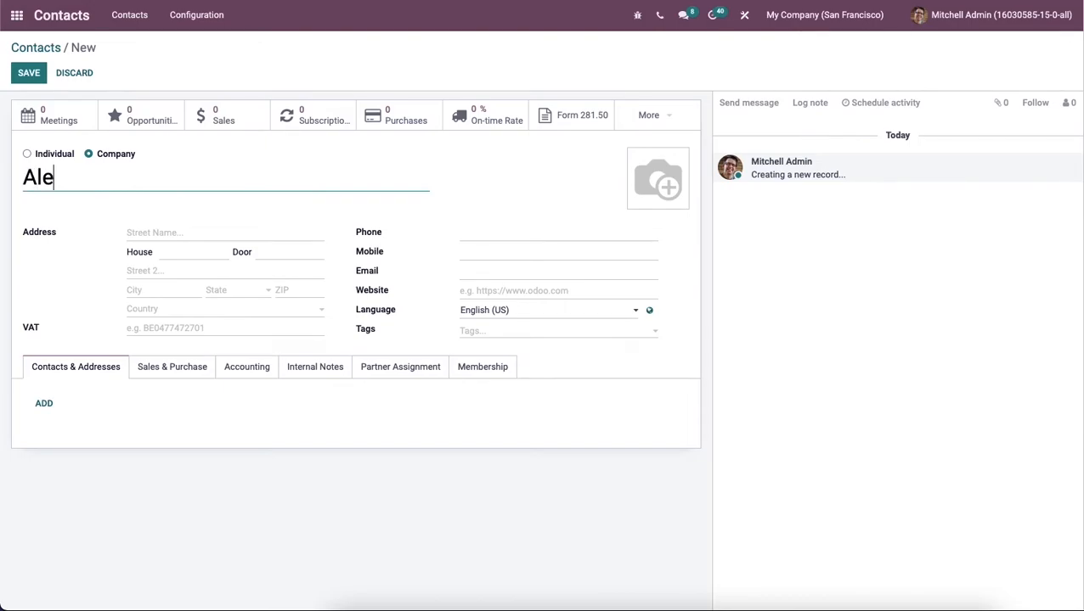
type(" xan der")
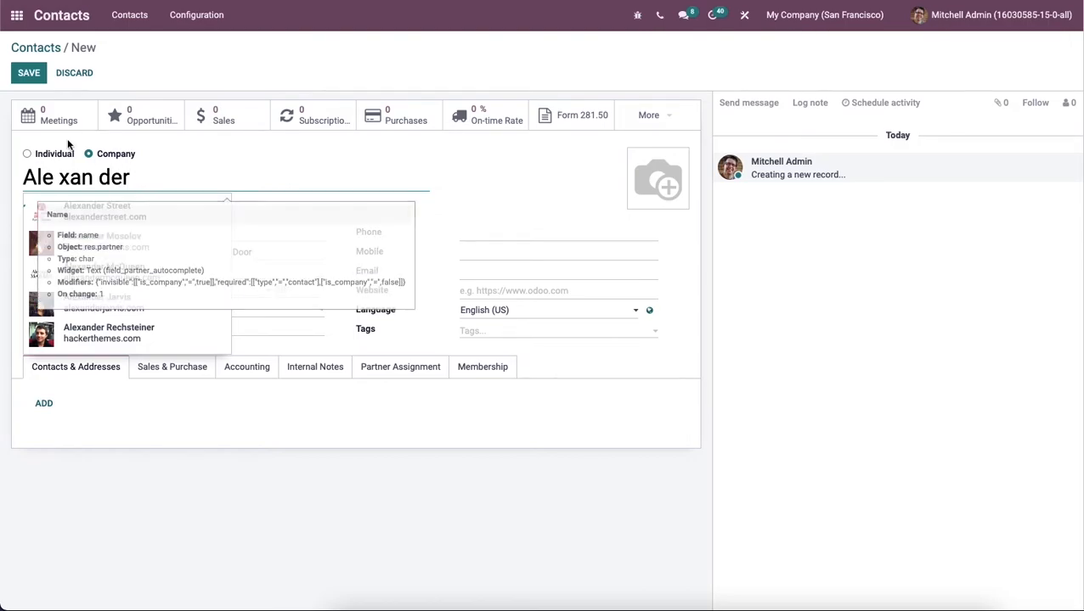
Save the new contact, and in Data Cleaning open the Contacts rule from the field cleaning rules.
left_click(28, 74)
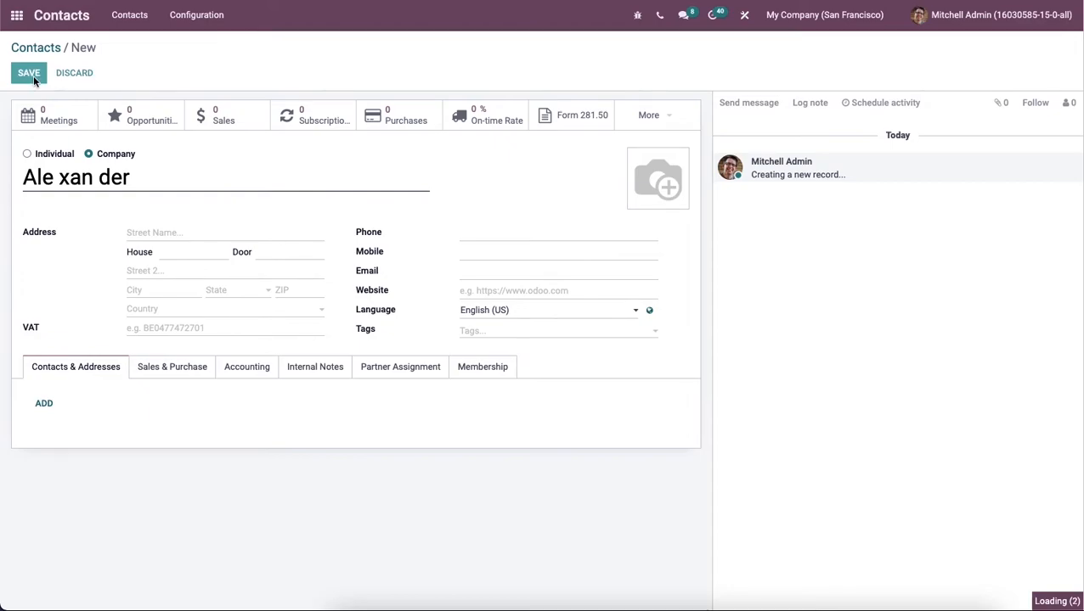
left_click(16, 17)
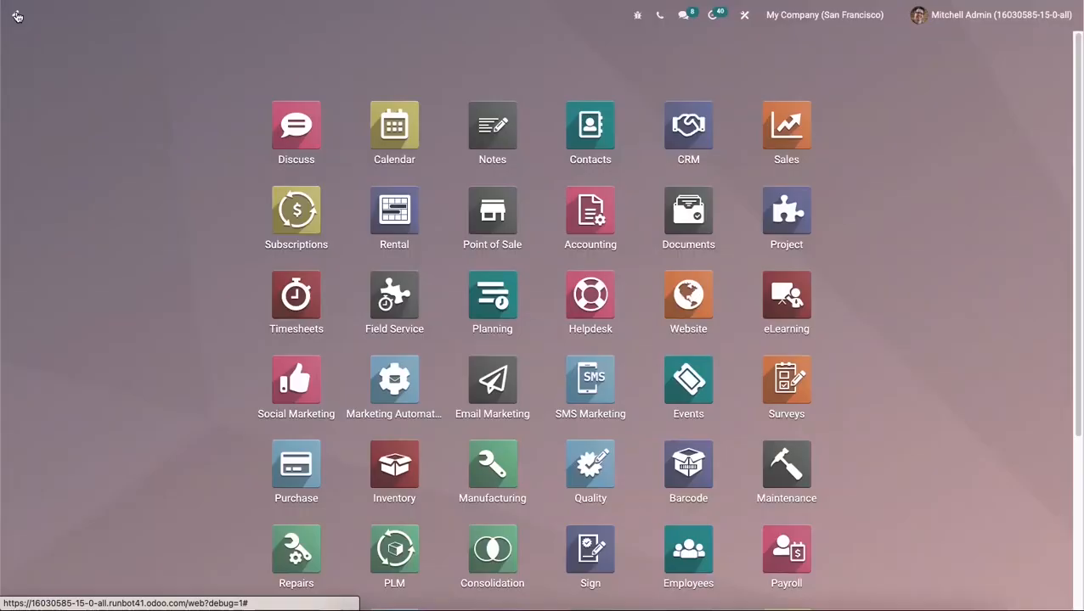
type("d")
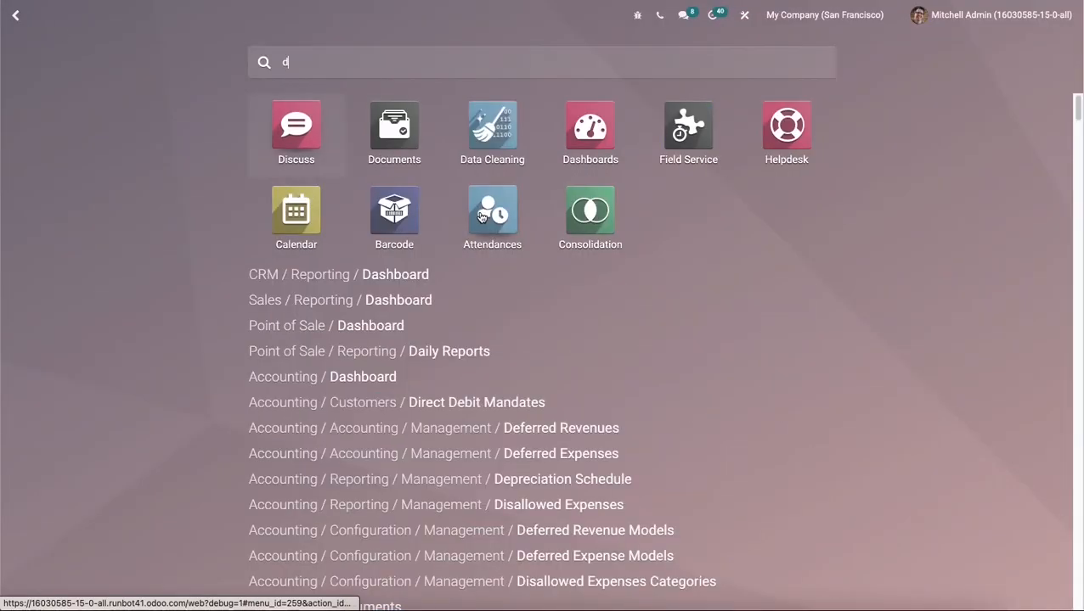
left_click(499, 133)
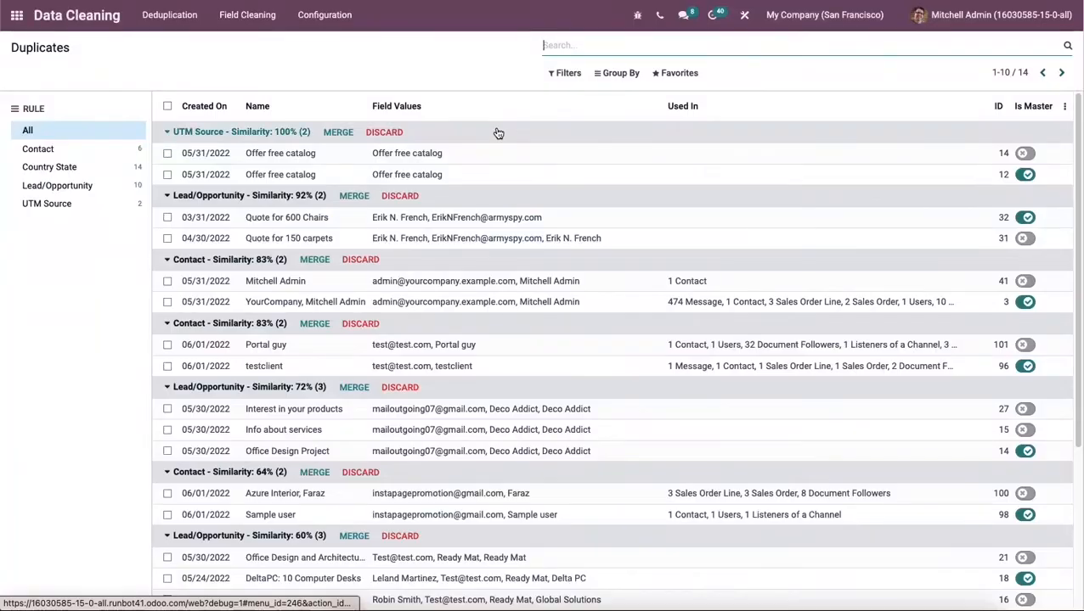
left_click(323, 14)
left_click(334, 78)
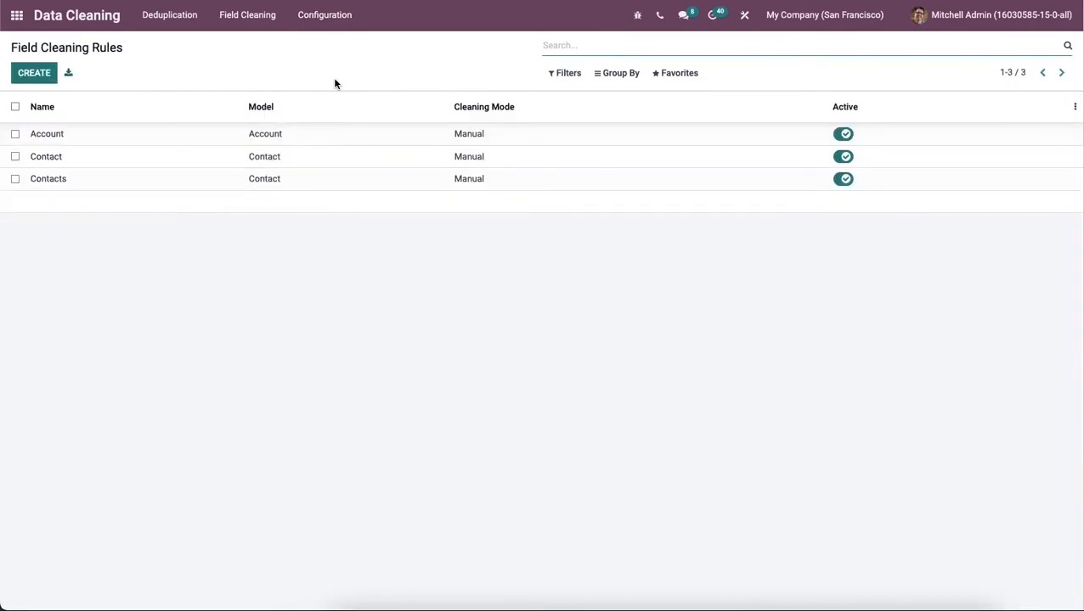
left_click(182, 178)
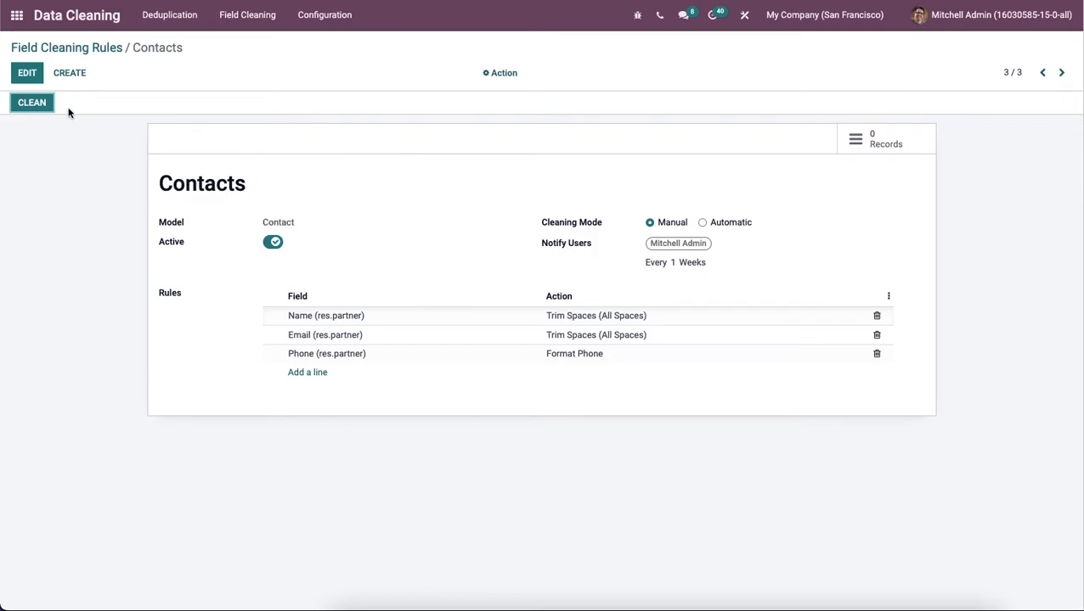
Run the Contacts cleaning rule and validate the trimmed name suggestion for the newly created contact.
left_click(37, 103)
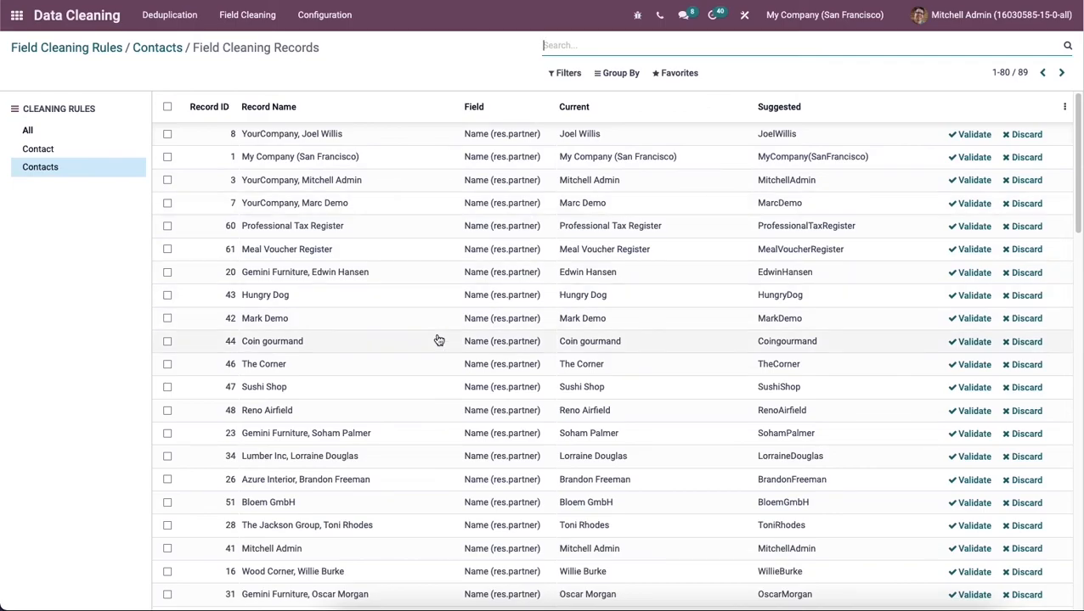
scroll(438, 339, "down", 7)
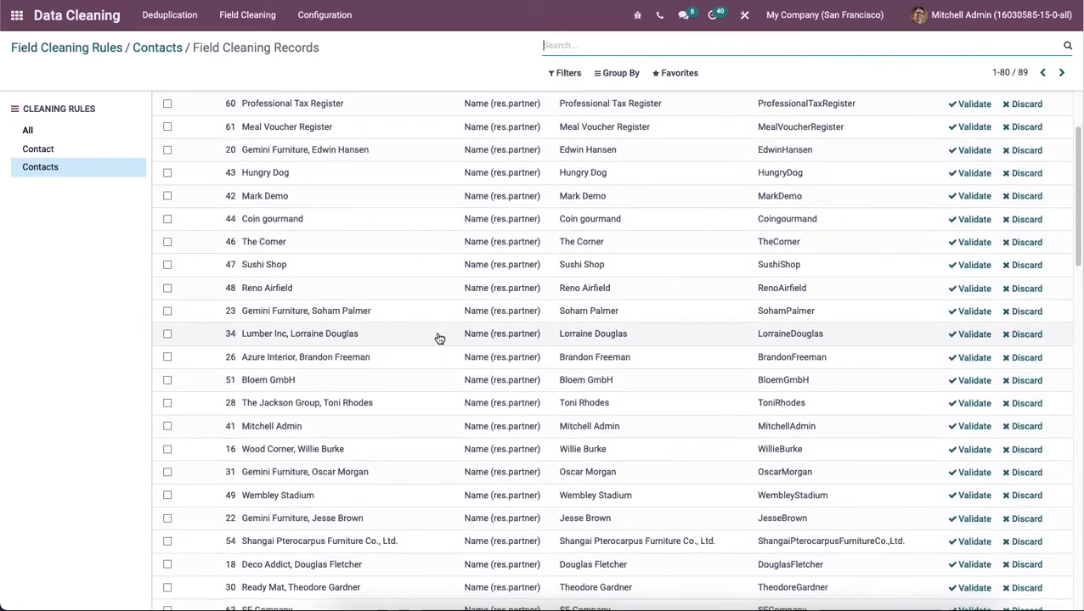
scroll(438, 340, "down", 20)
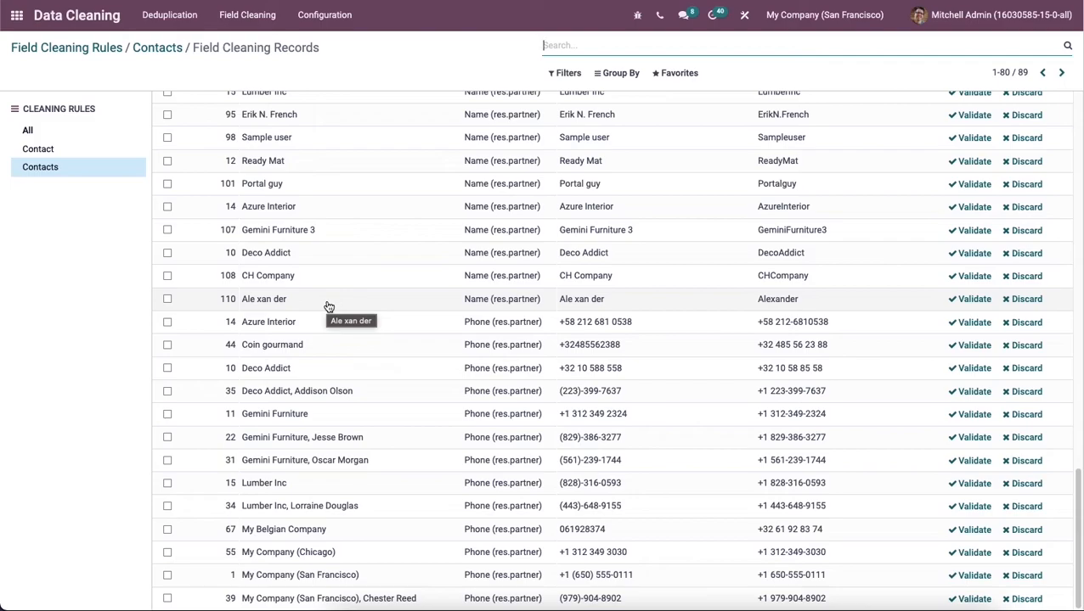
left_click(959, 302)
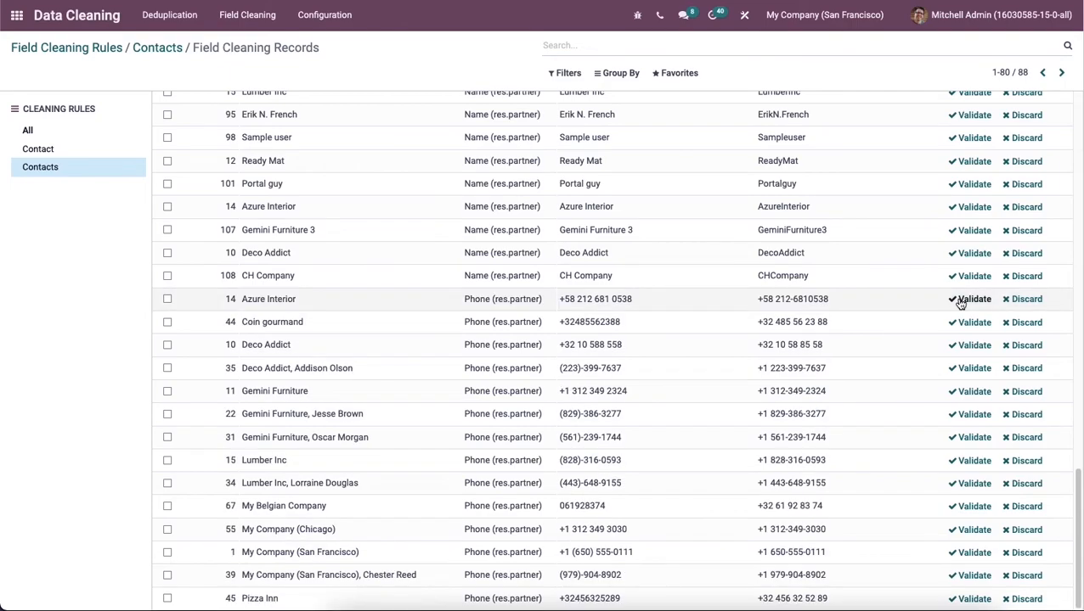
scroll(849, 310, "up", 15)
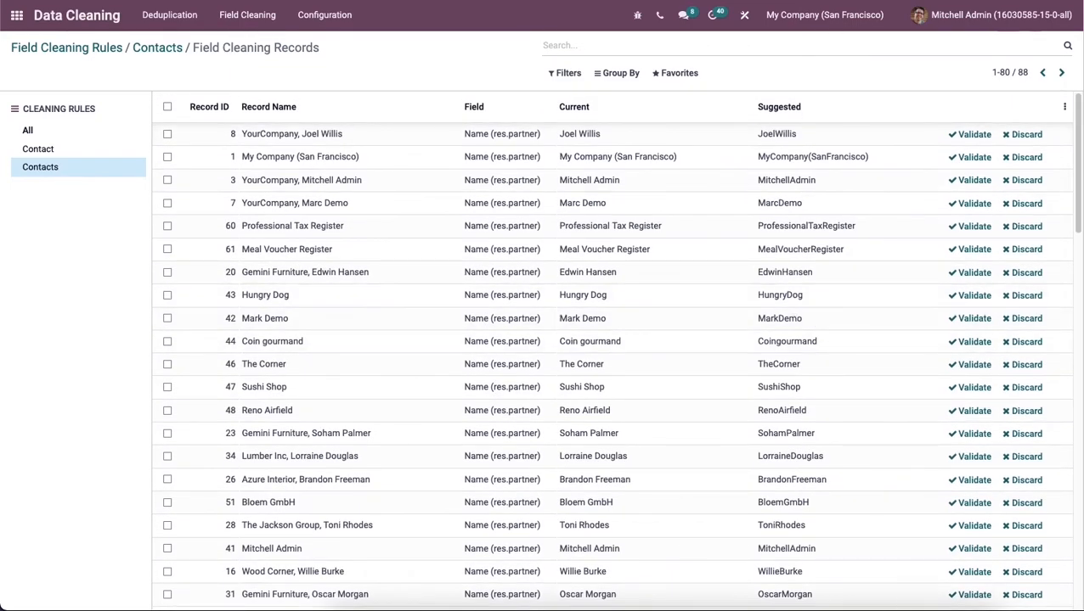
Find the cleaned contact in the Contacts app and open its record to check the name.
left_click(17, 15)
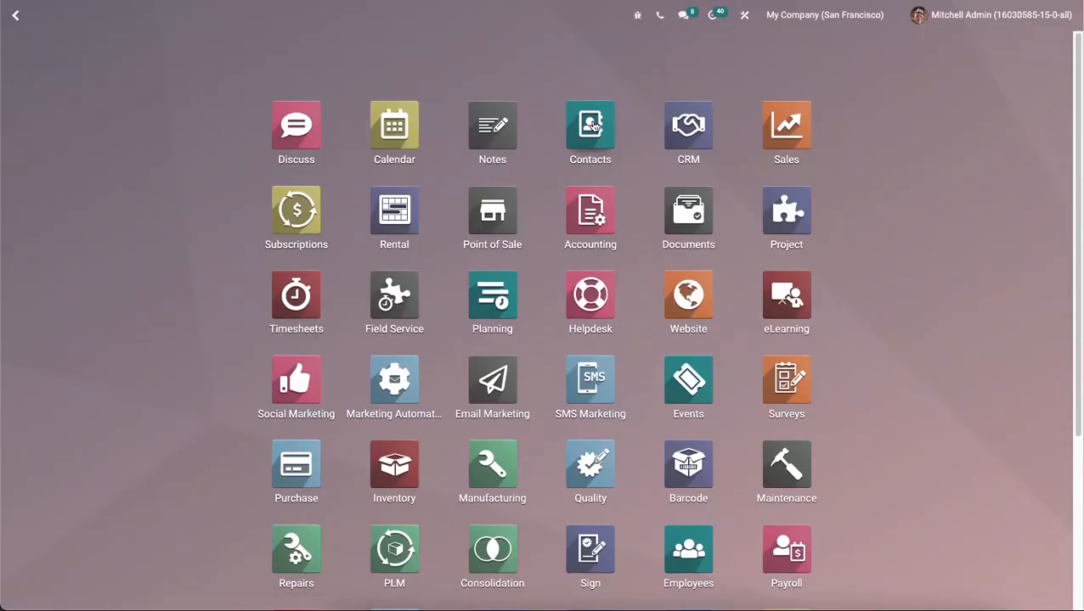
left_click(603, 127)
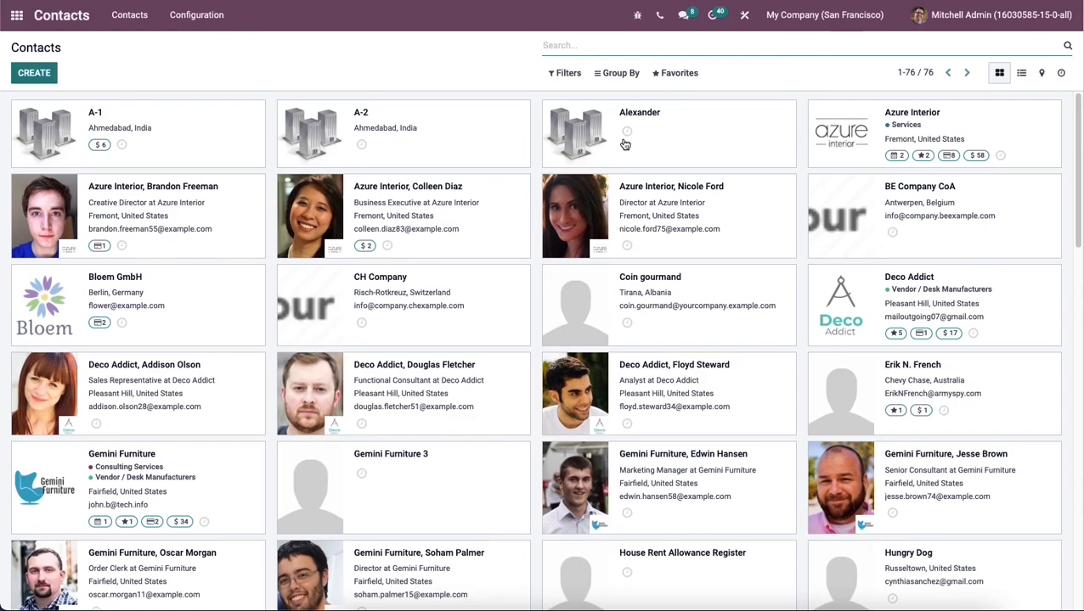
left_click(621, 138)
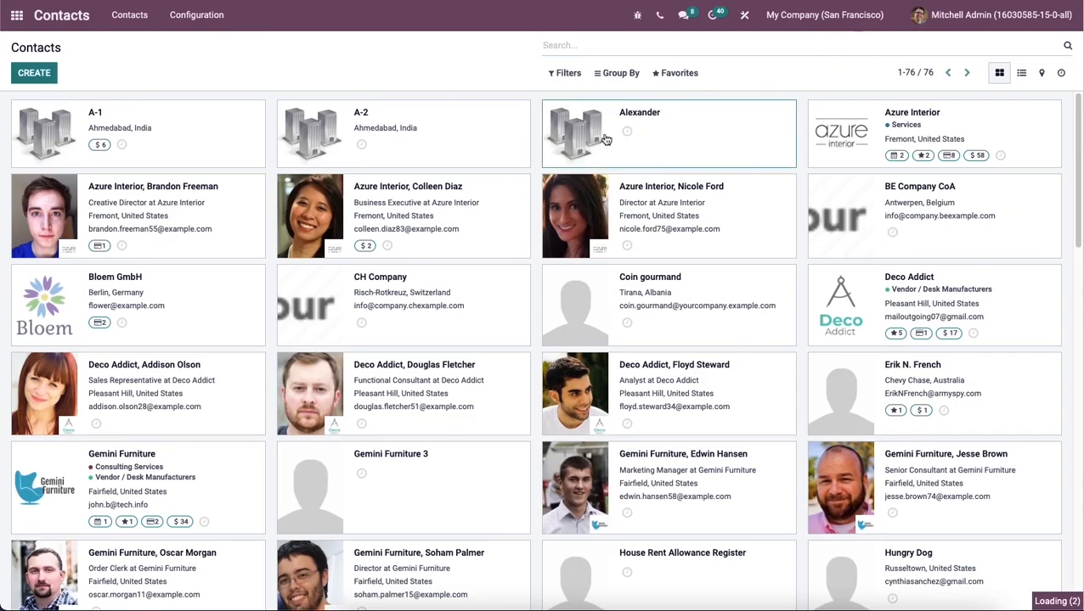
Return to Data Cleaning and review the field cleaning records of all rules.
left_click(251, 26)
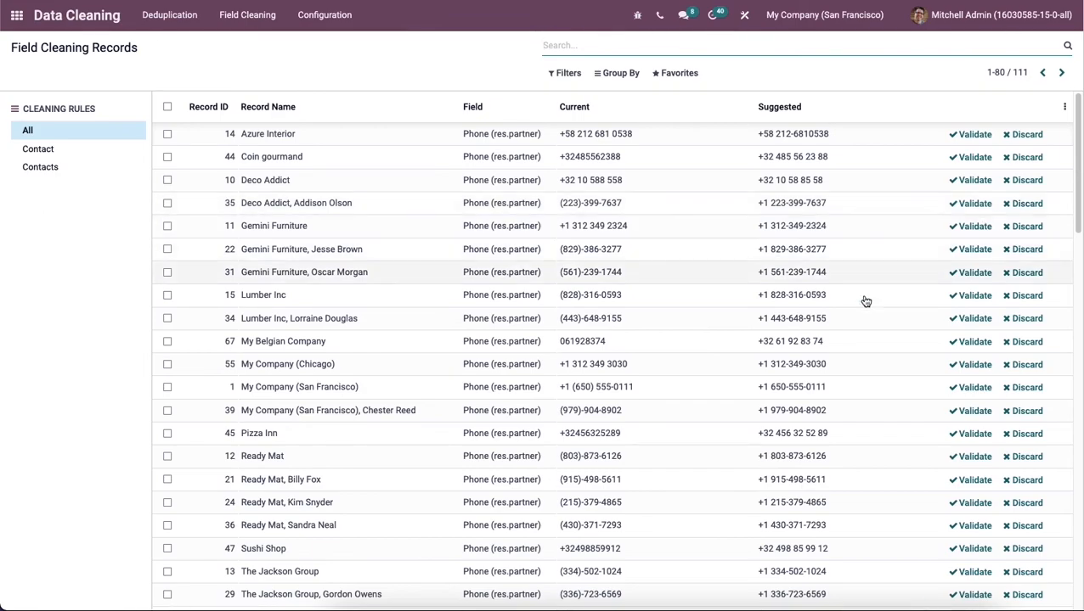
scroll(787, 386, "down", 1)
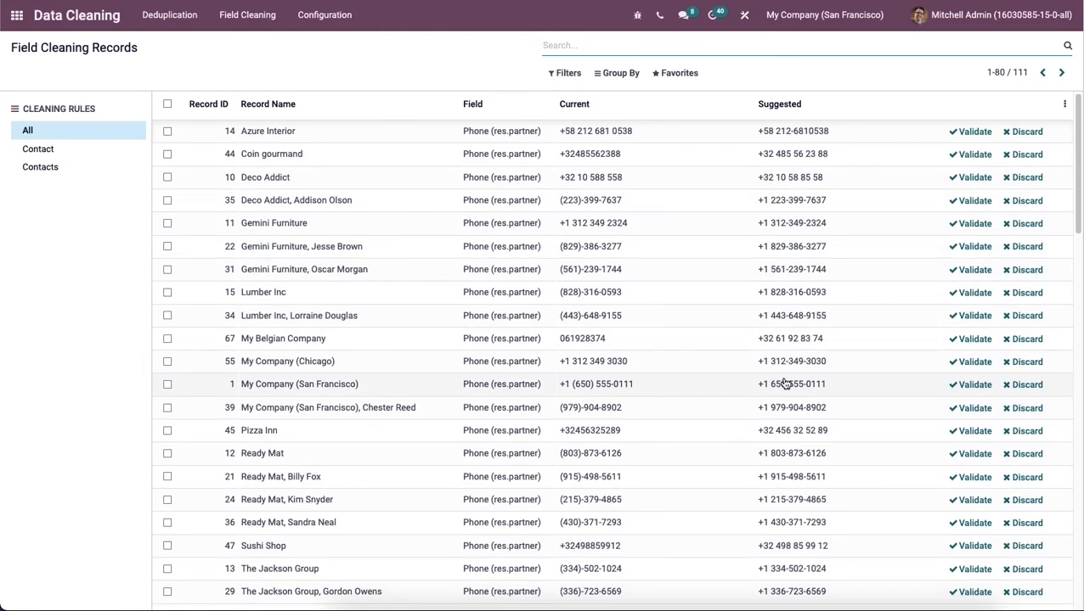